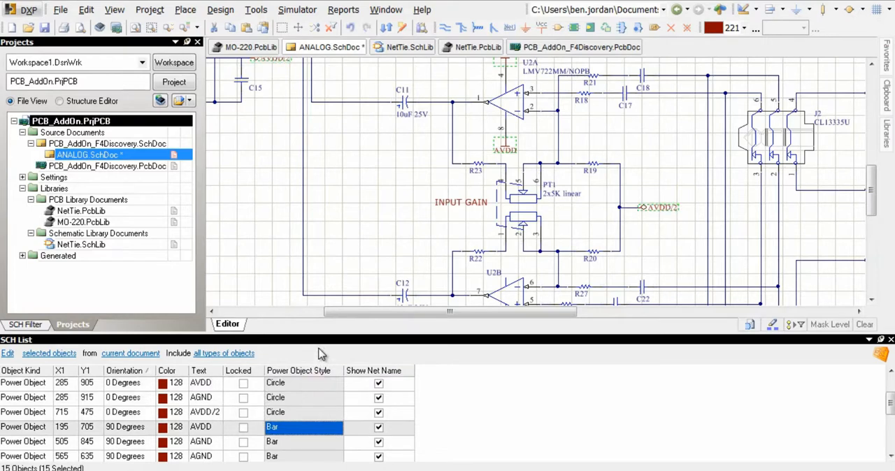
click(650, 226)
right_drag(604, 138, 787, 215)
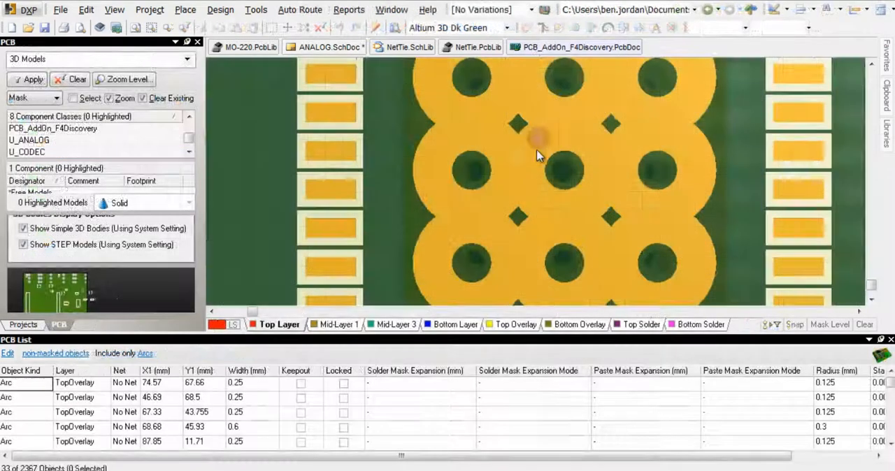
double_click(237, 396)
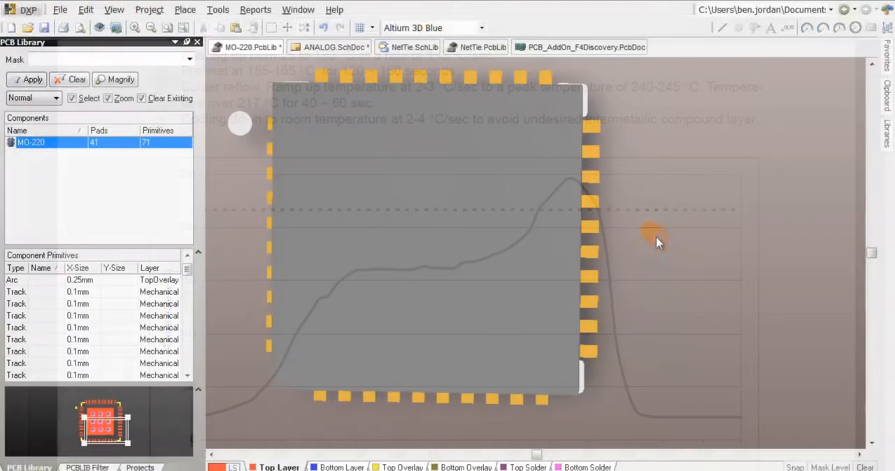
Examine the MO-220 footprint in 2D on its paste and solder mask layers, and return to the Top Layer
key(2)
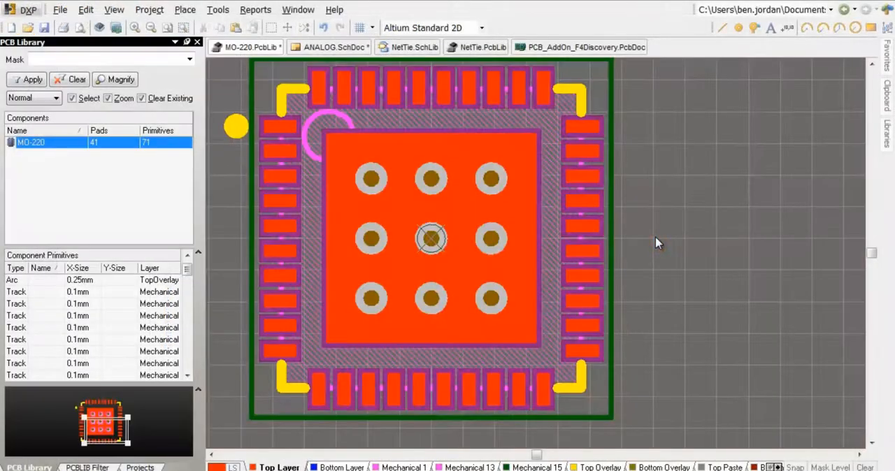
right_drag(644, 242, 651, 252)
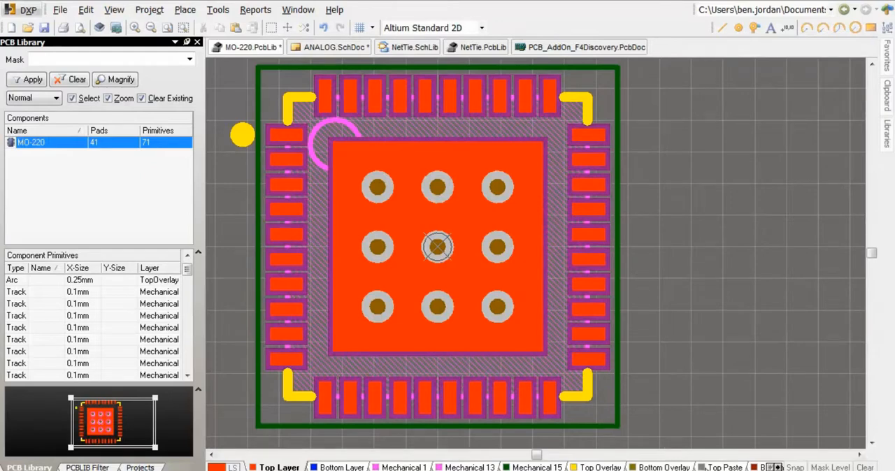
click(706, 468)
click(760, 468)
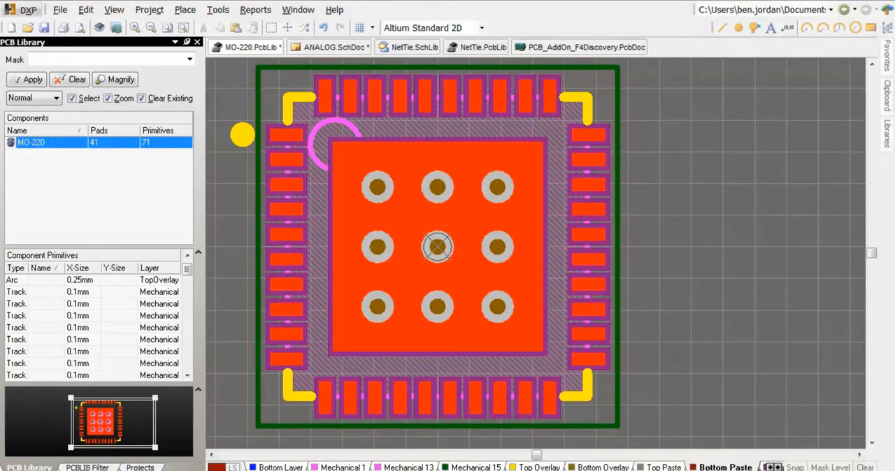
click(761, 468)
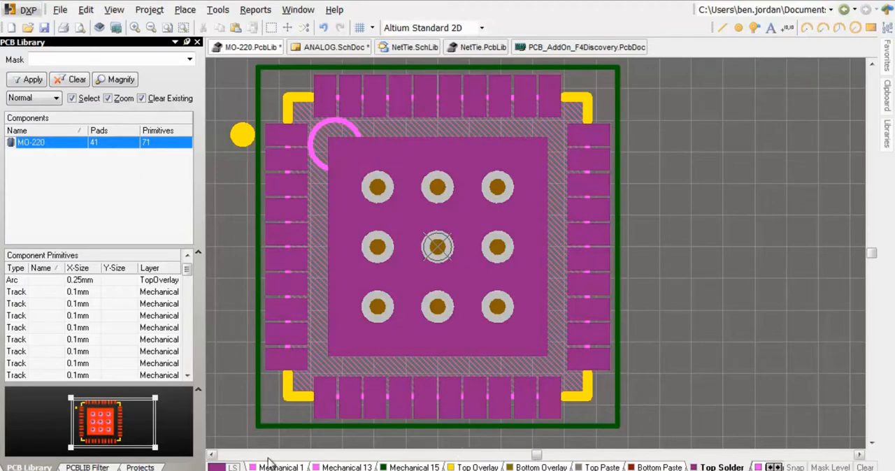
ctrl+shift+scroll(269, 458, up, 8)
ctrl+shift+scroll(267, 442, up, 1)
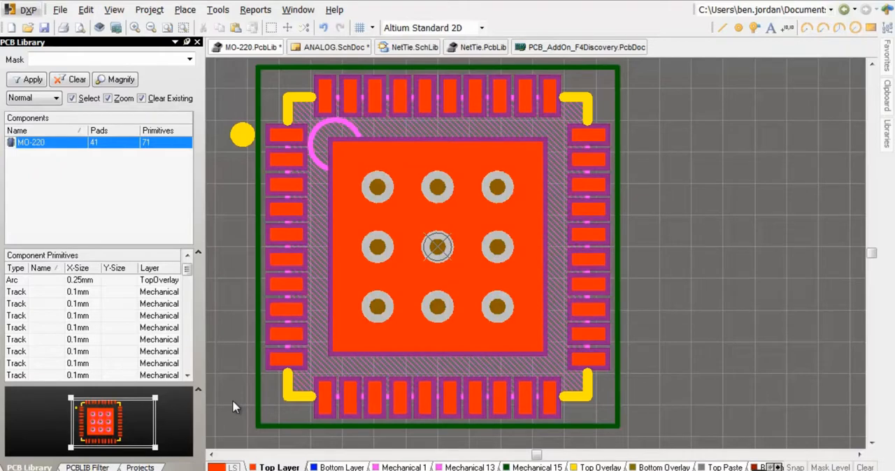
Display the Top Layer in single-layer mode with the other layers greyed out
click(394, 332)
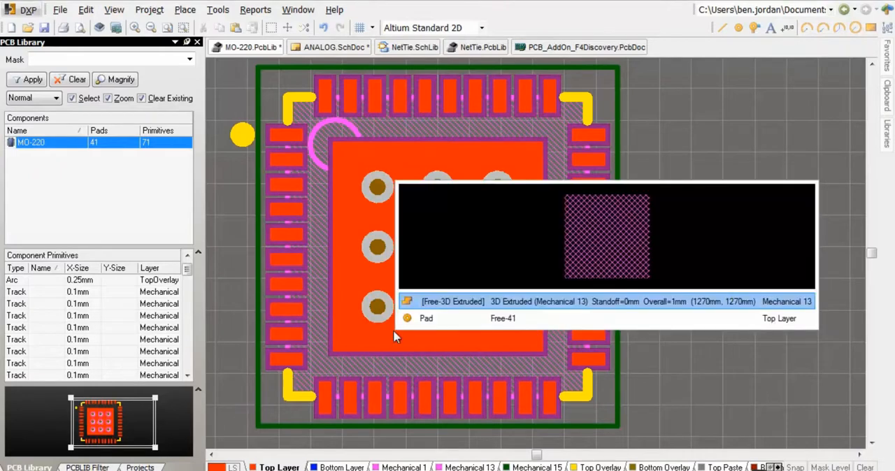
click(423, 312)
click(682, 320)
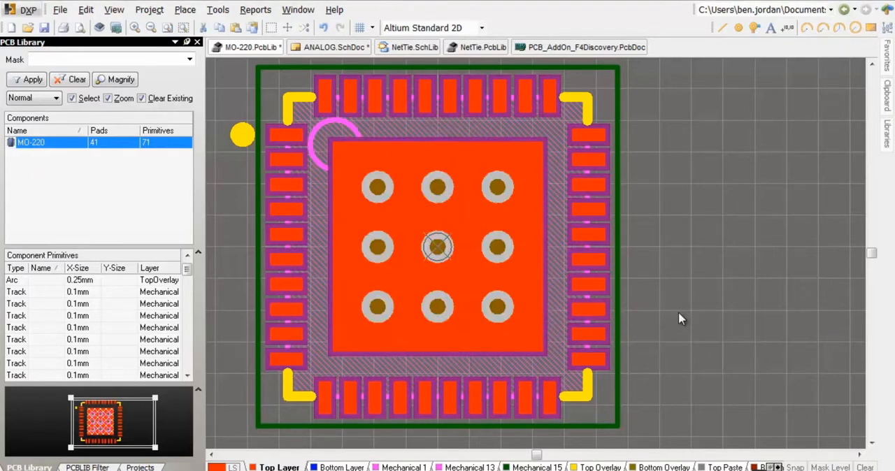
key(shift+s)
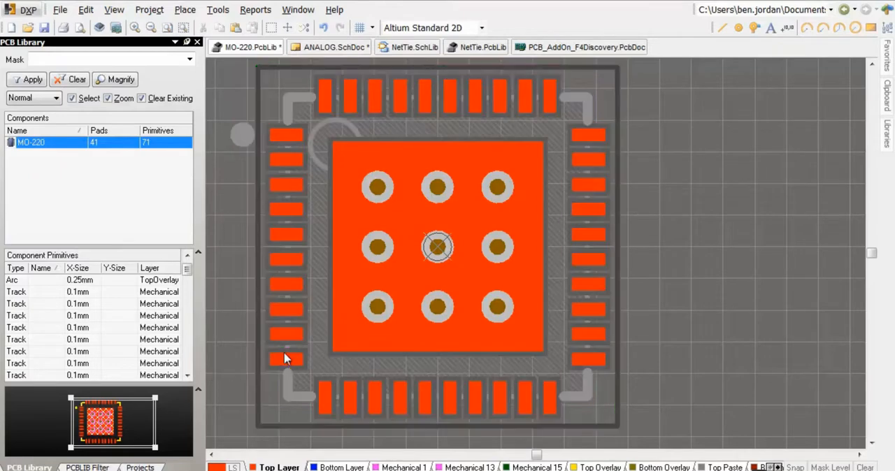
key(shift+s)
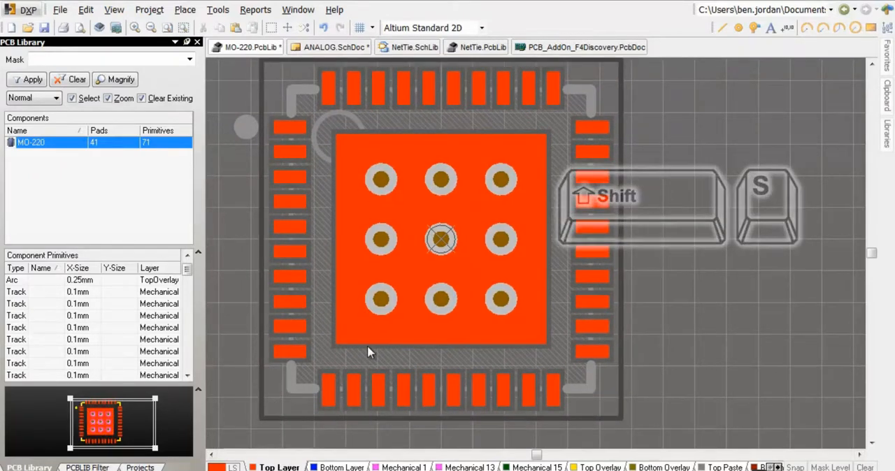
Force complete tenting on top for central pad 41 and specify its paste mask expansion as -2.1 mm
click(374, 327)
double_click(374, 326)
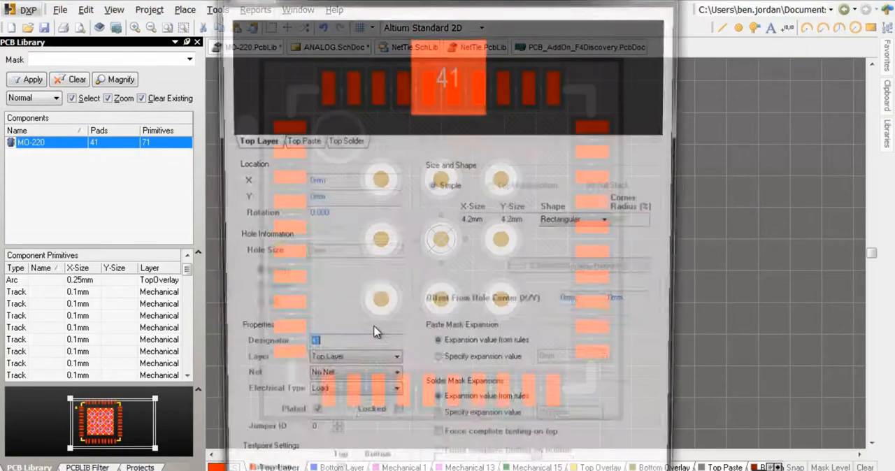
drag(340, 1, 333, 1)
click(431, 445)
click(431, 366)
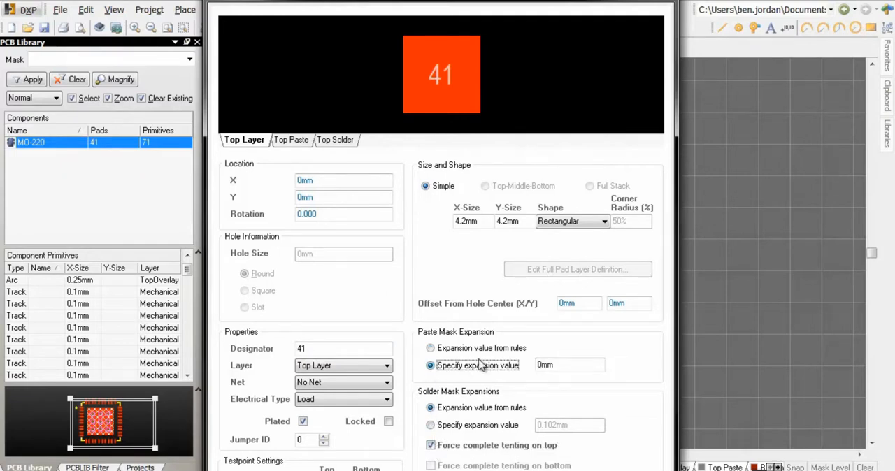
click(540, 365)
drag(540, 365, 515, 371)
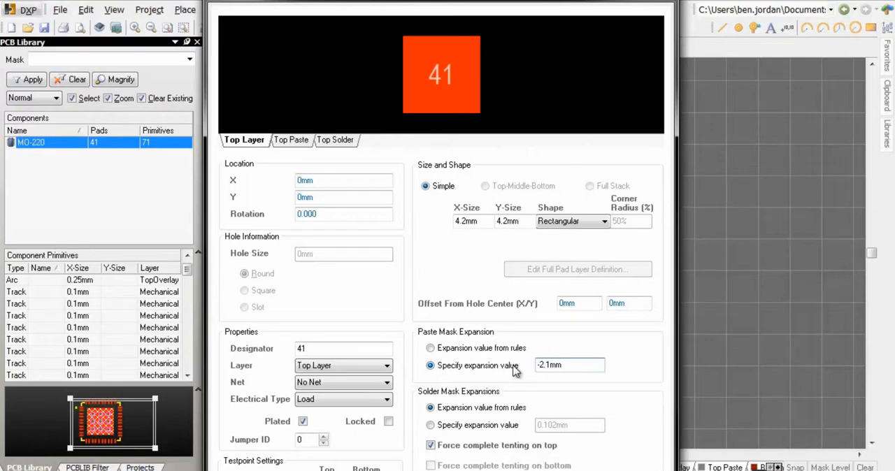
key(Return)
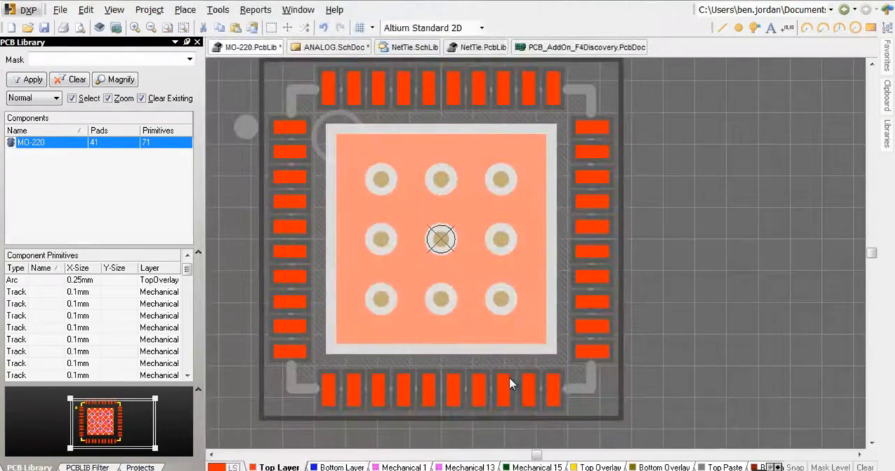
click(225, 357)
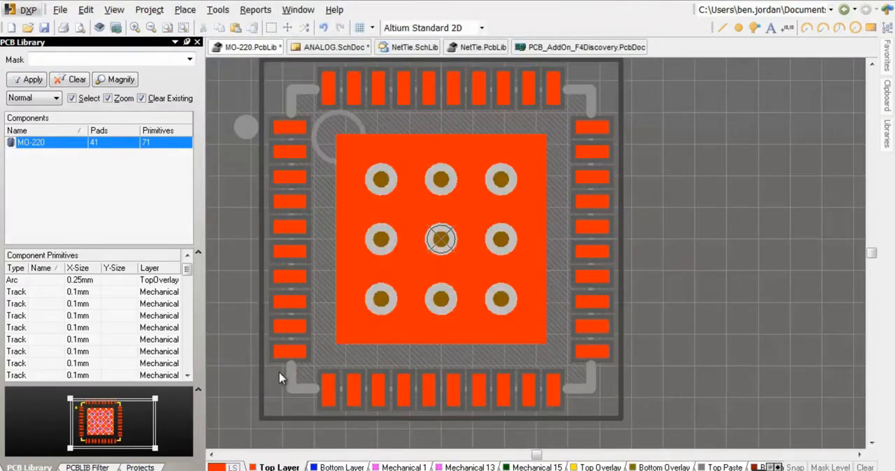
Check the Top Paste layer in single-layer mode, and make Top Solder the active layer with all layers shown
click(719, 468)
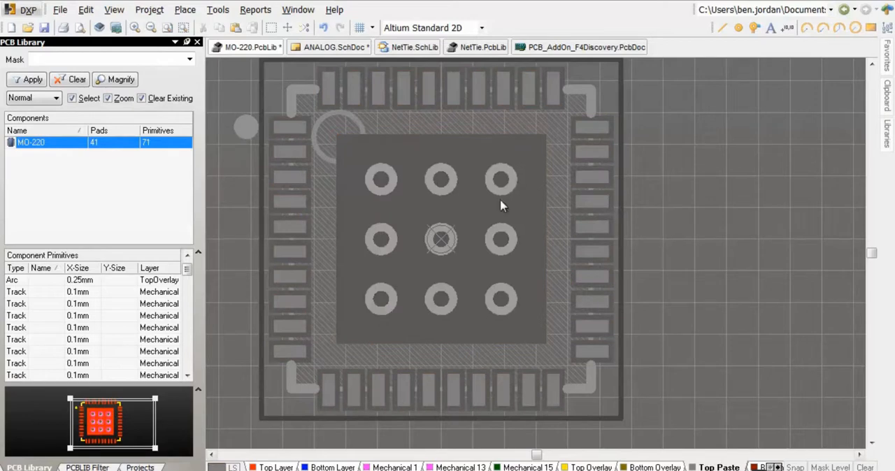
key(shift+s)
key(shift+s)
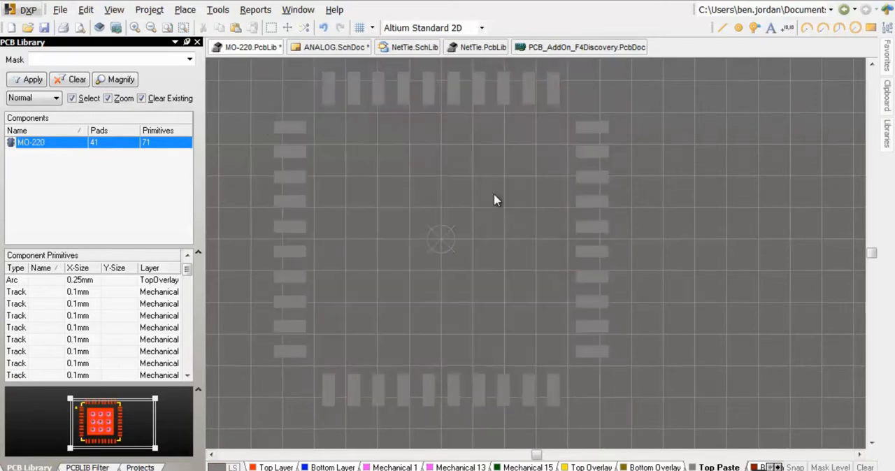
key(shift+s)
key(KP_Add)
key(KP_Add)
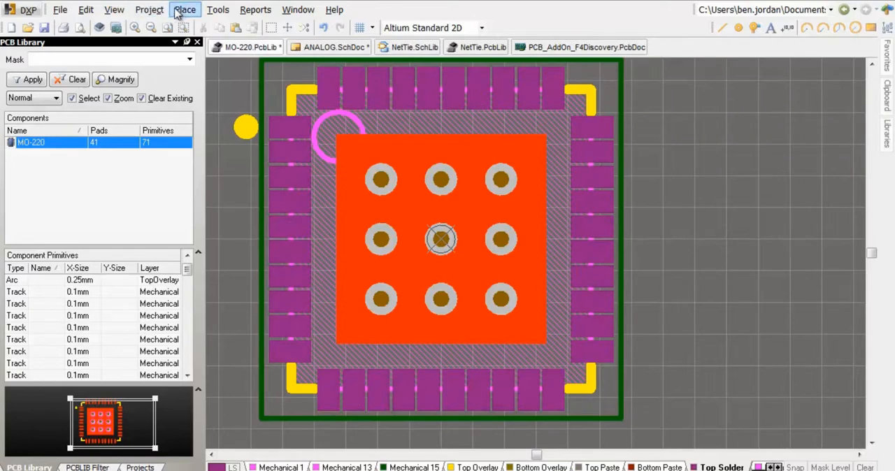
Draw a full-circle arc on the Top Solder layer, centred on the upper-left via of the thermal pad
click(183, 11)
click(210, 77)
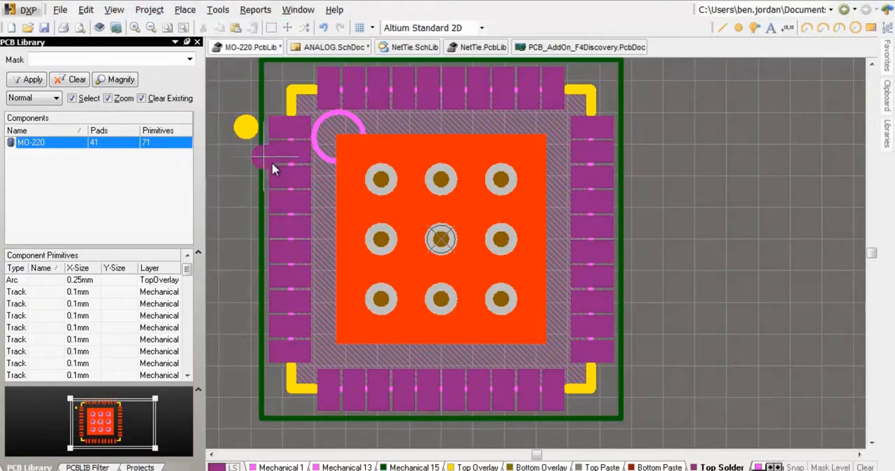
click(442, 239)
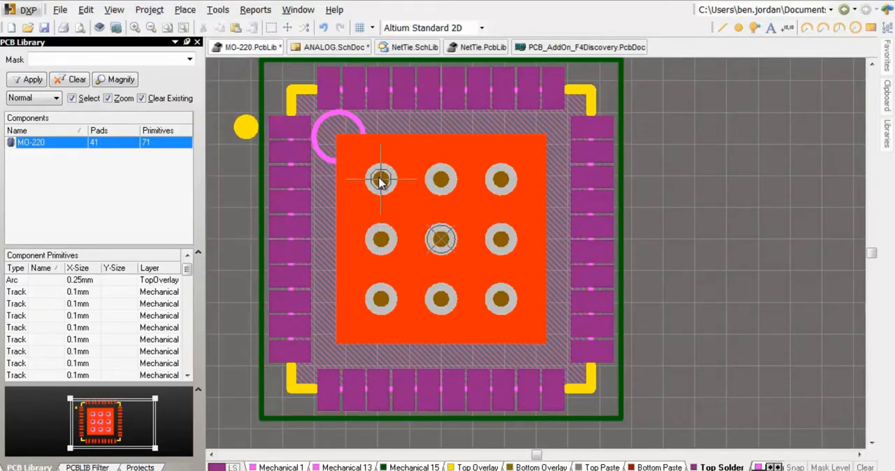
click(381, 179)
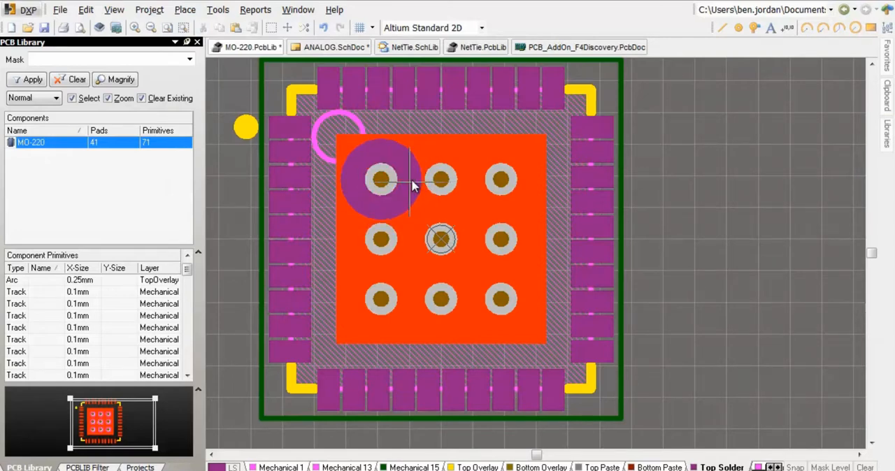
click(412, 185)
right_click(410, 181)
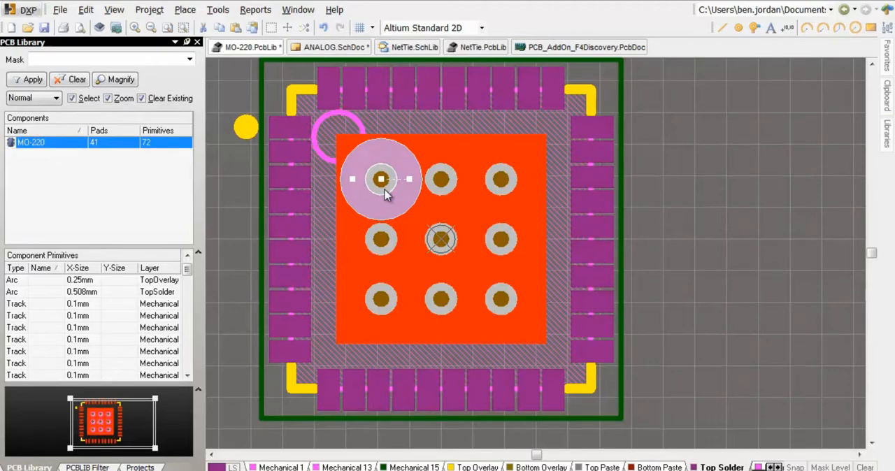
Cut the Top Solder arc to the clipboard, using its centre as the reference point
ctrl+scroll(392, 192, down, 2)
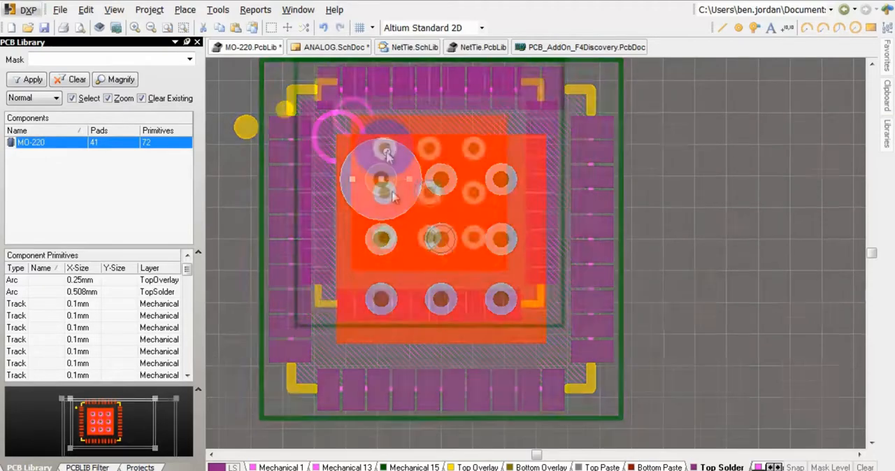
click(400, 158)
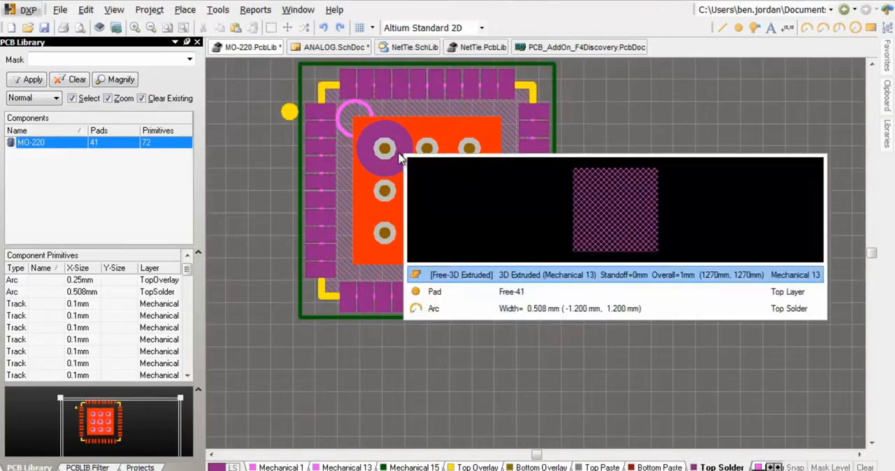
click(432, 309)
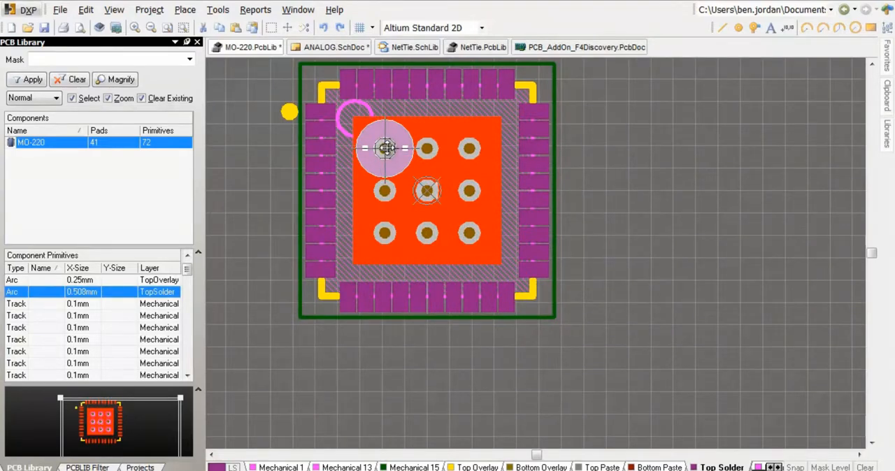
key(ctrl+x)
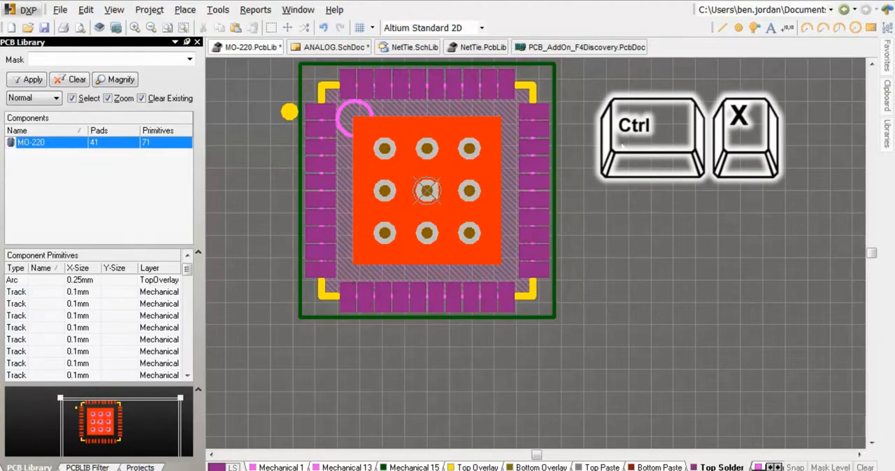
Paste the arc on the current layer as a linear array of 9 with 0 mm X and Y spacing, beside the footprint
click(85, 10)
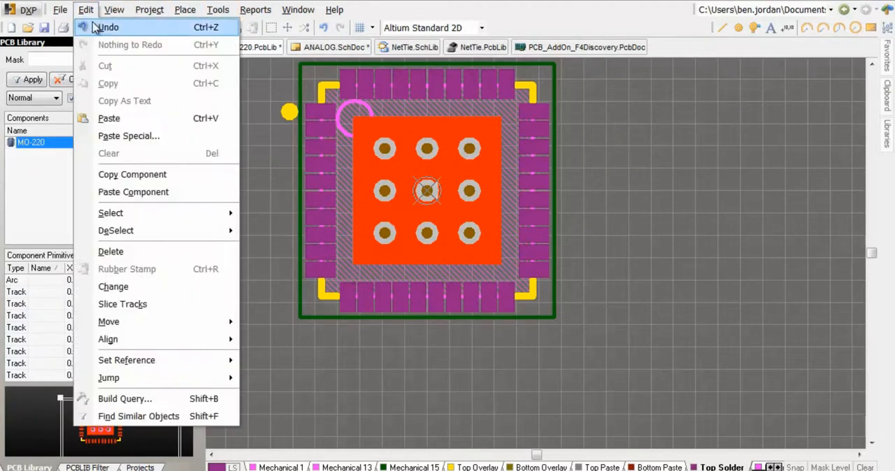
click(108, 136)
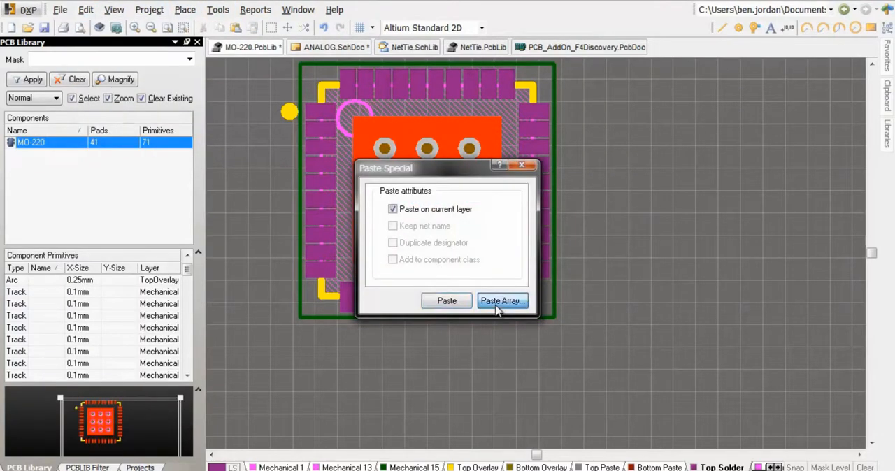
click(501, 301)
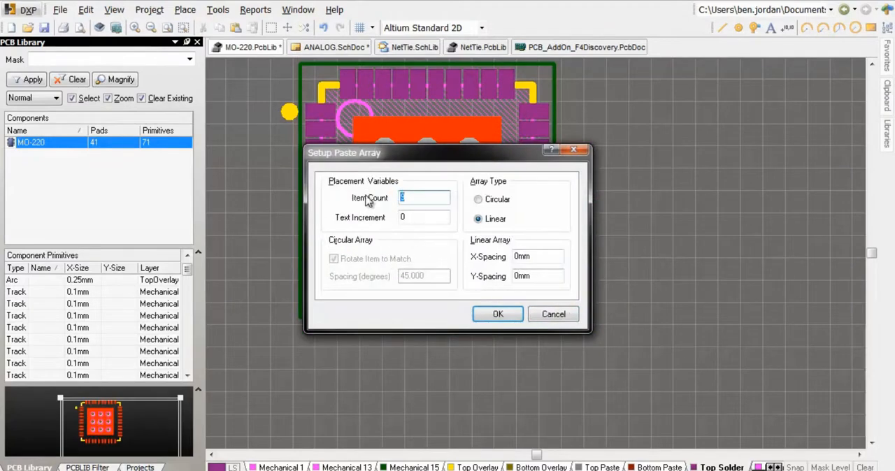
text(9)
double_click(524, 257)
click(532, 277)
click(496, 314)
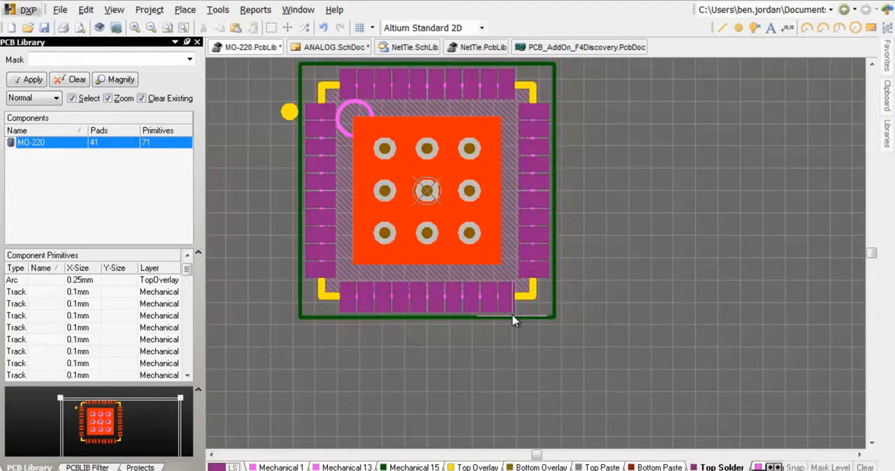
click(606, 144)
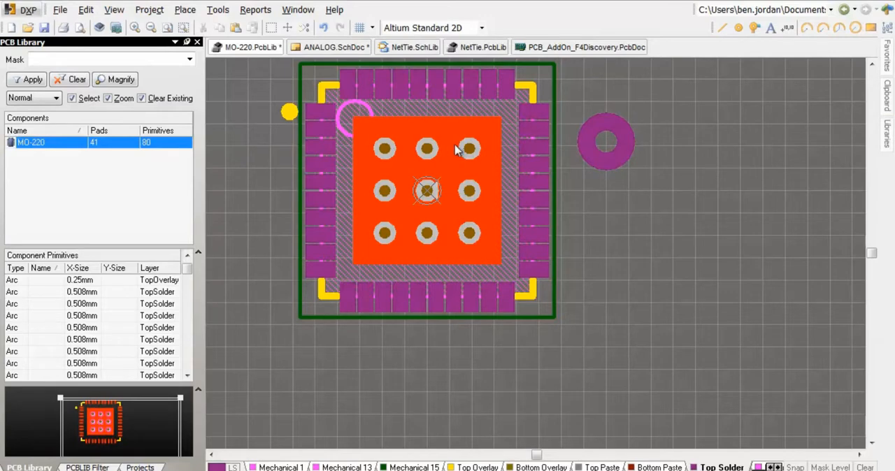
Isolate the Top Solder layer and select the nine vias of the thermal pad
key(shift+s)
key(shift+s)
drag(349, 119, 498, 255)
Open the PCBLIB List for the selected objects and limit it to vias
click(834, 470)
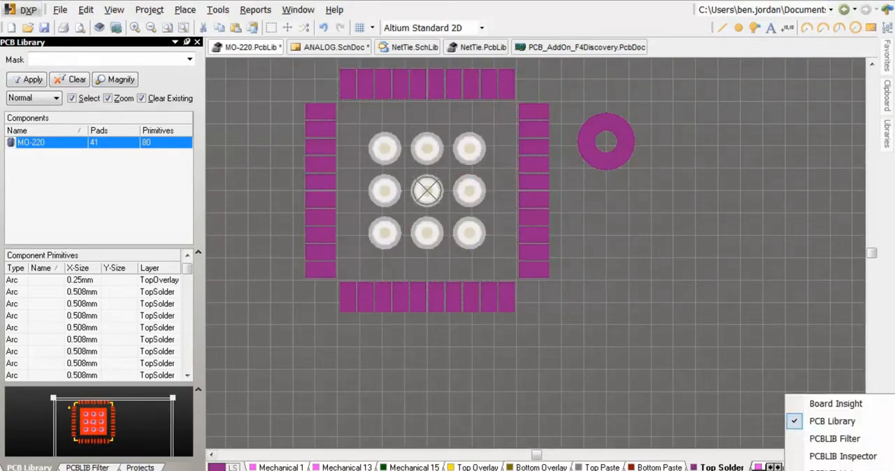
click(818, 470)
right_drag(555, 142, 540, 273)
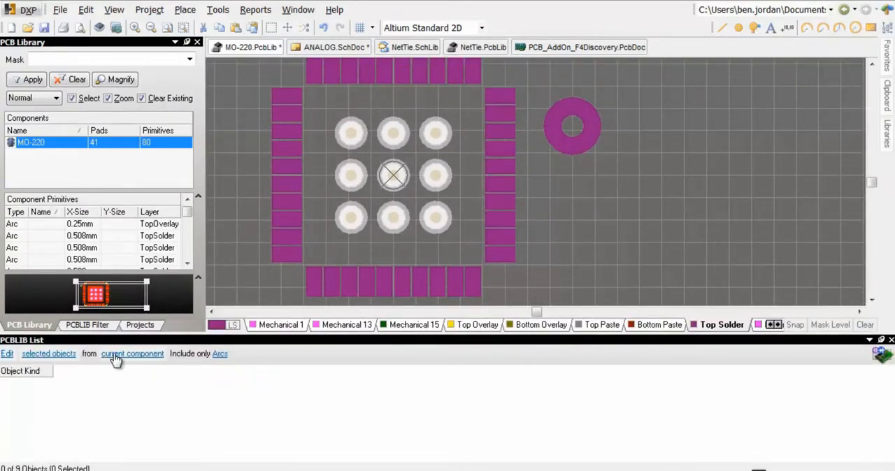
click(221, 355)
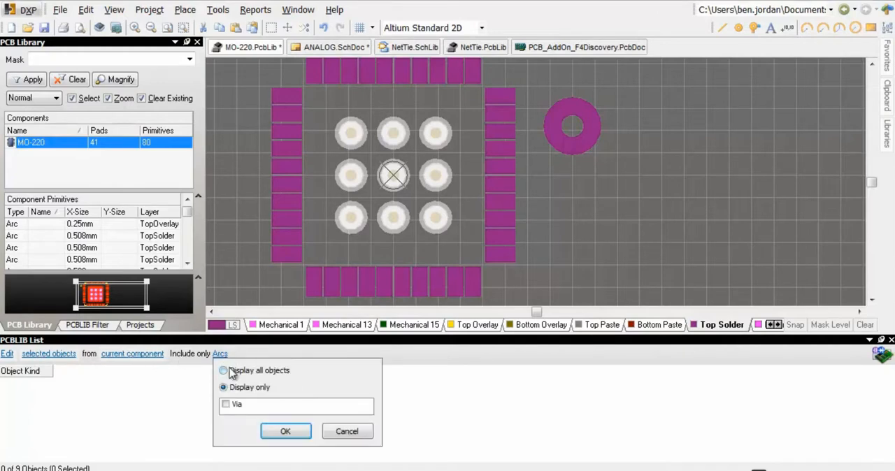
click(226, 406)
click(286, 431)
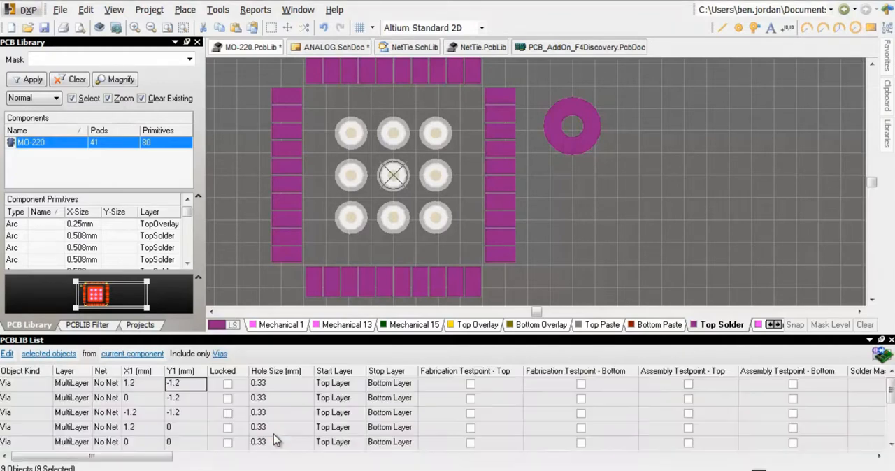
Sort the listed vias by Y1 and copy the X1 and Y1 coordinates of all nine
click(179, 372)
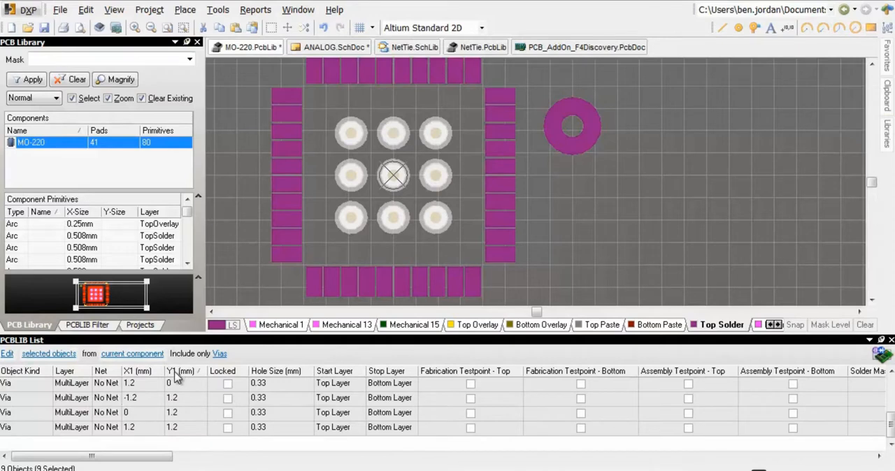
click(186, 440)
scroll(167, 416, up, 2)
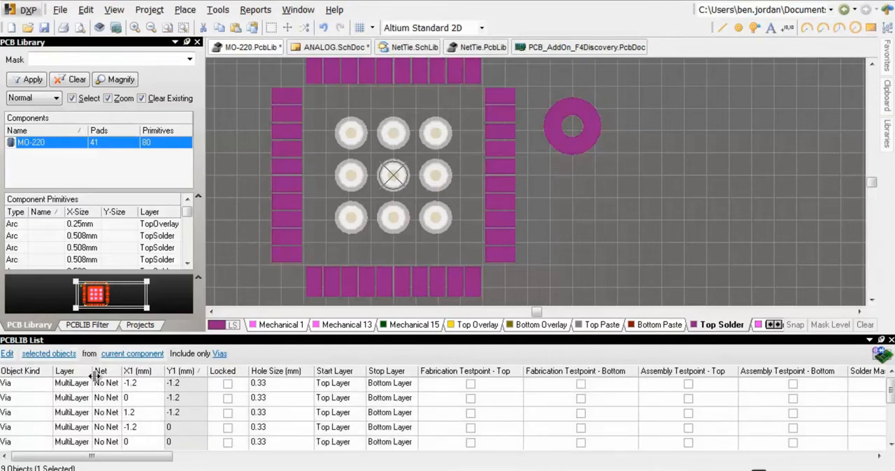
shift+click(139, 389)
right_click(141, 390)
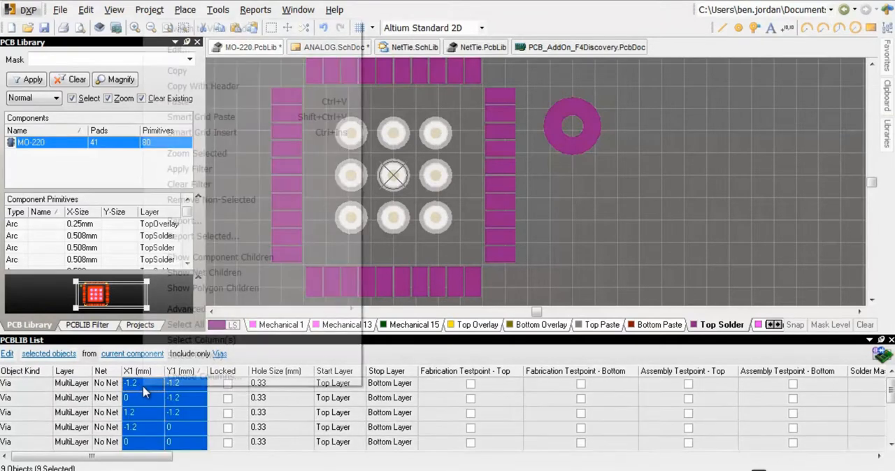
click(179, 71)
Select the stacked Top Solder arcs beside the footprint and limit the object list to arcs
drag(641, 72, 532, 194)
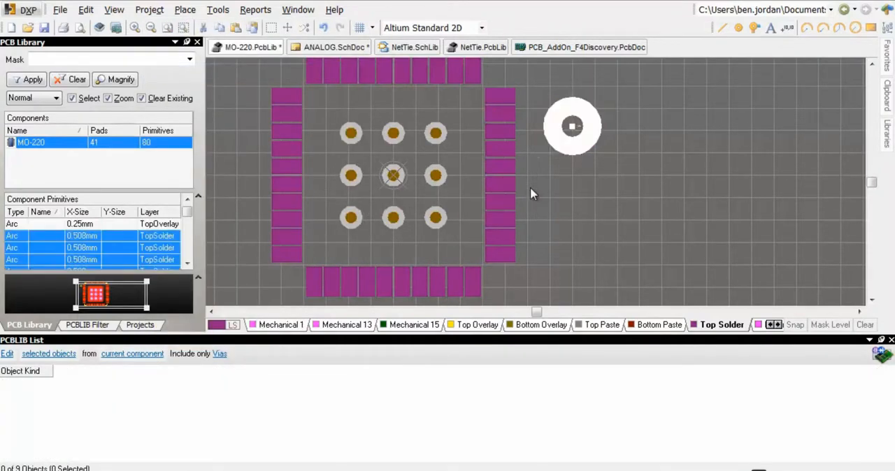
click(220, 354)
click(223, 387)
click(232, 407)
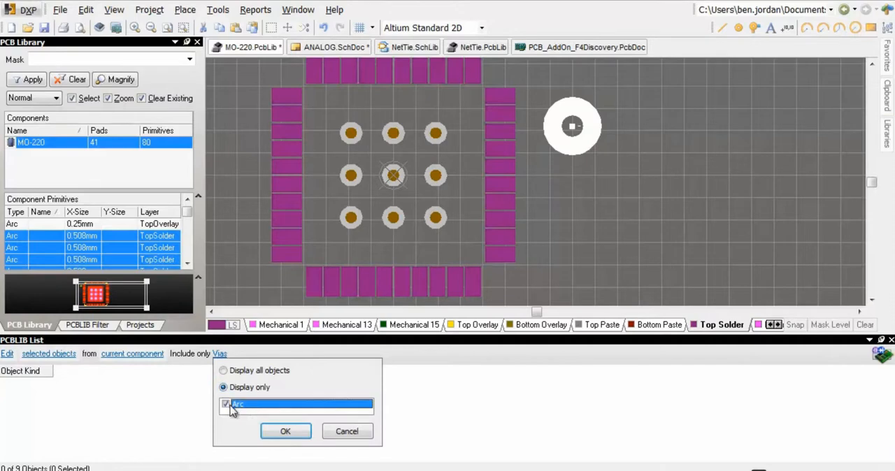
click(279, 432)
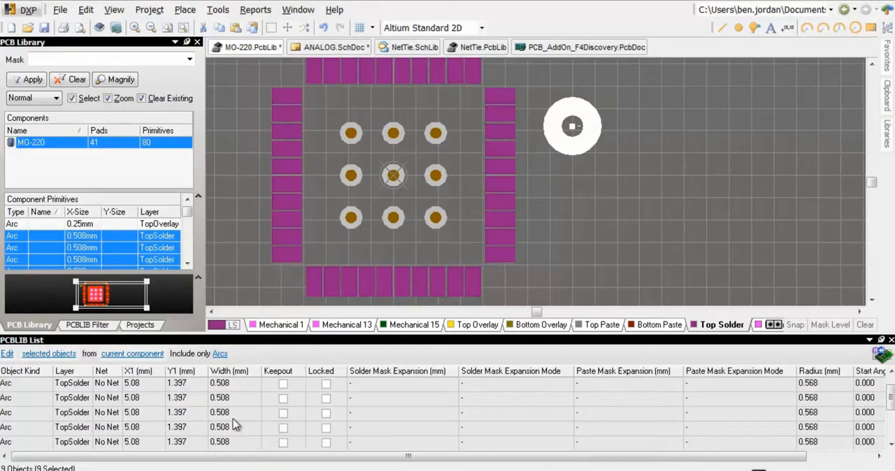
Paste the copied via coordinates into the X1 and Y1 cells of all nine Top Solder arcs
click(149, 384)
double_click(154, 397)
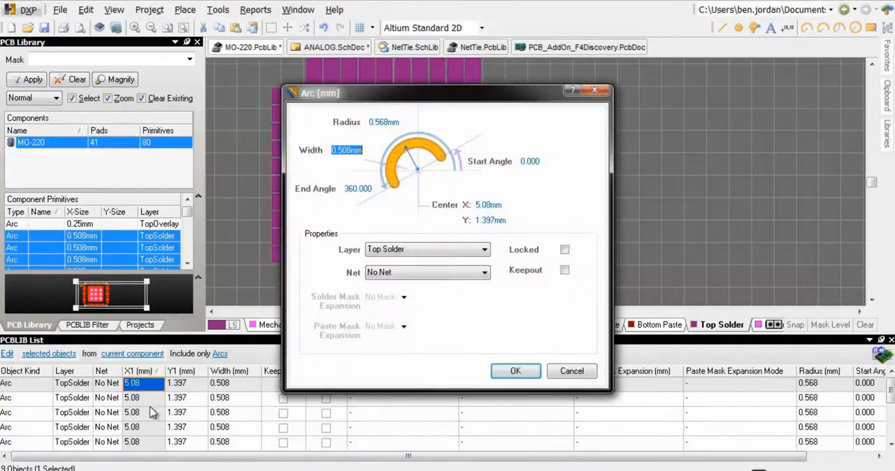
click(563, 370)
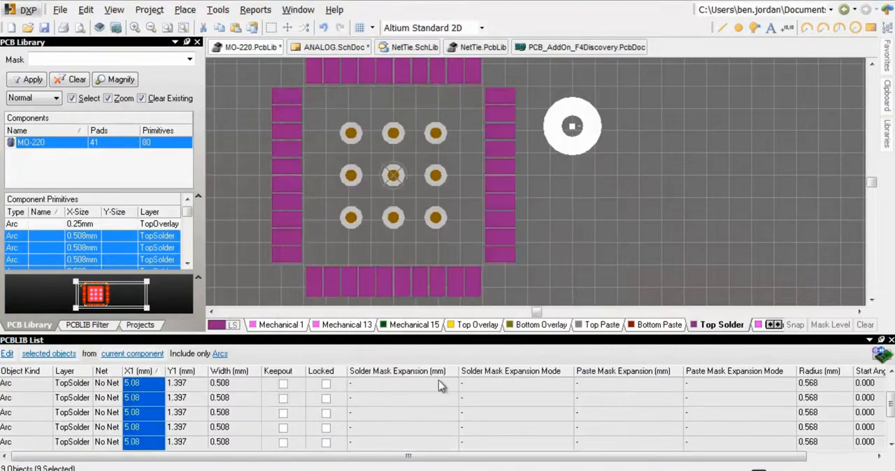
shift+click(195, 390)
scroll(179, 404, down, 1)
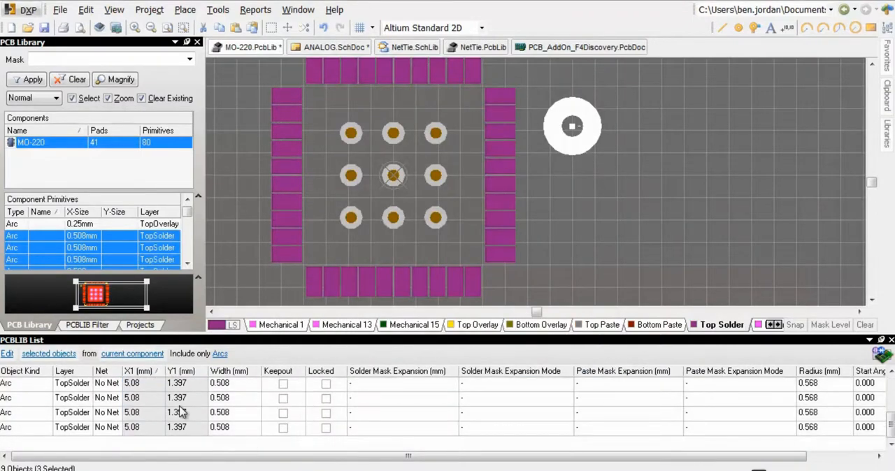
shift+click(180, 429)
right_click(177, 432)
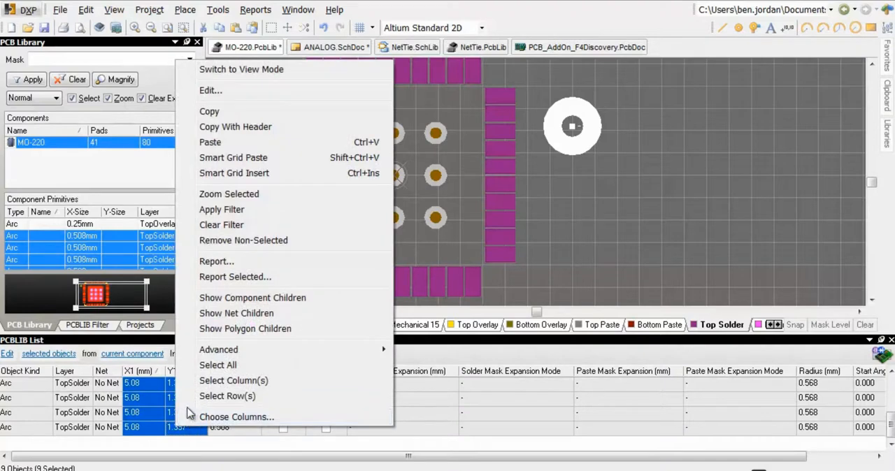
click(228, 144)
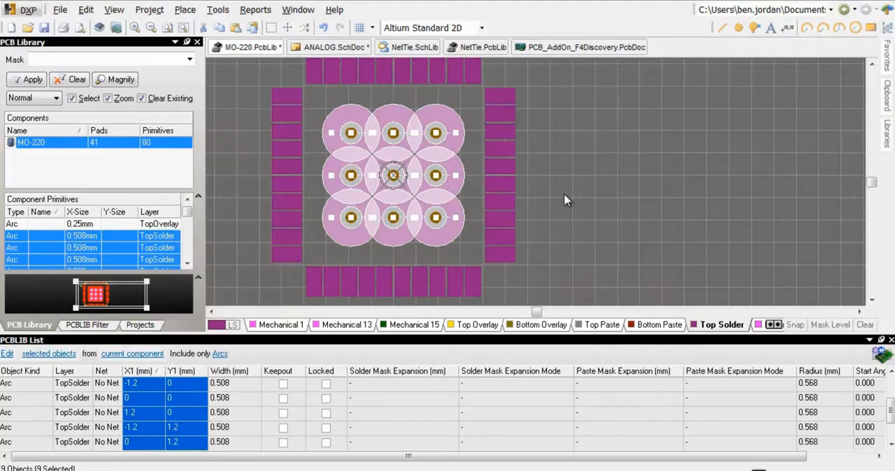
Copy the nine arcs using the central via as reference and paste them on the Top Paste layer in the same position
right_click(393, 176)
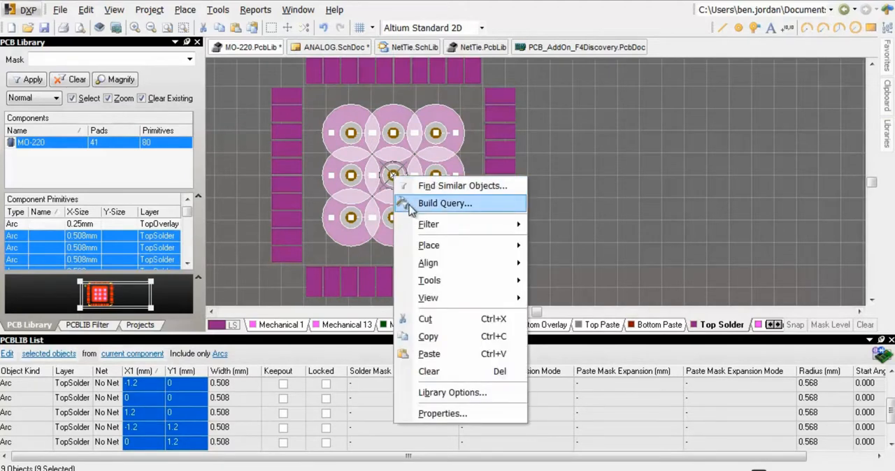
click(432, 338)
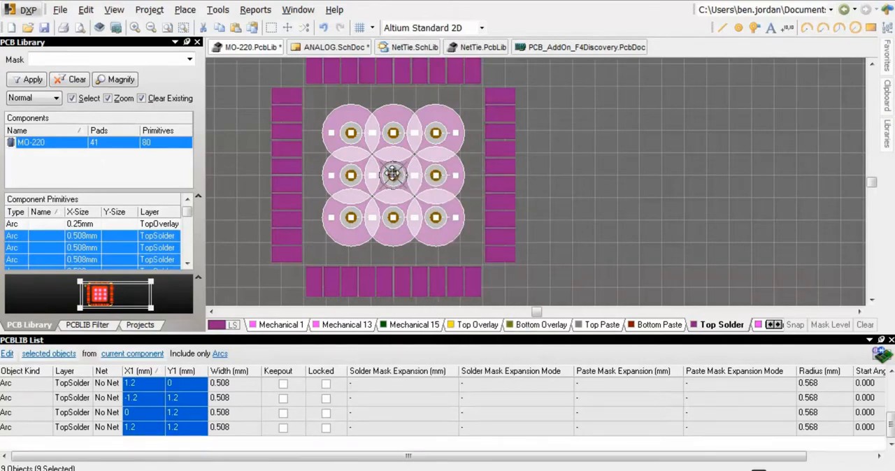
key(KP_Subtract)
key(KP_Subtract)
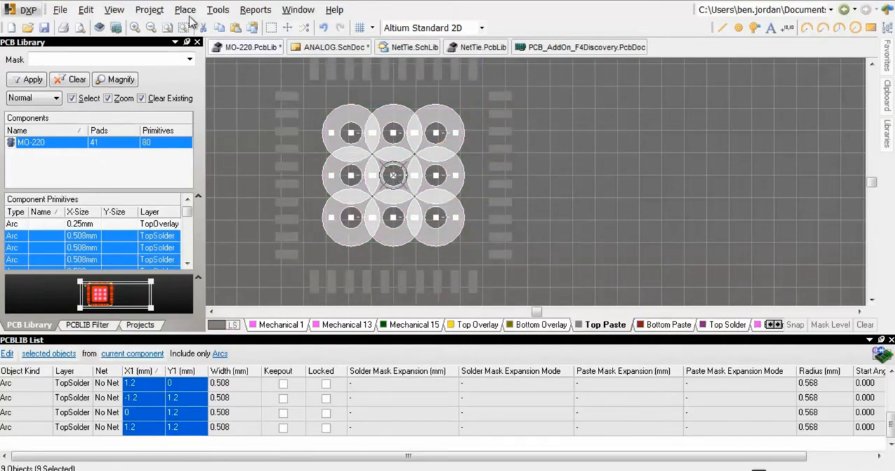
click(85, 9)
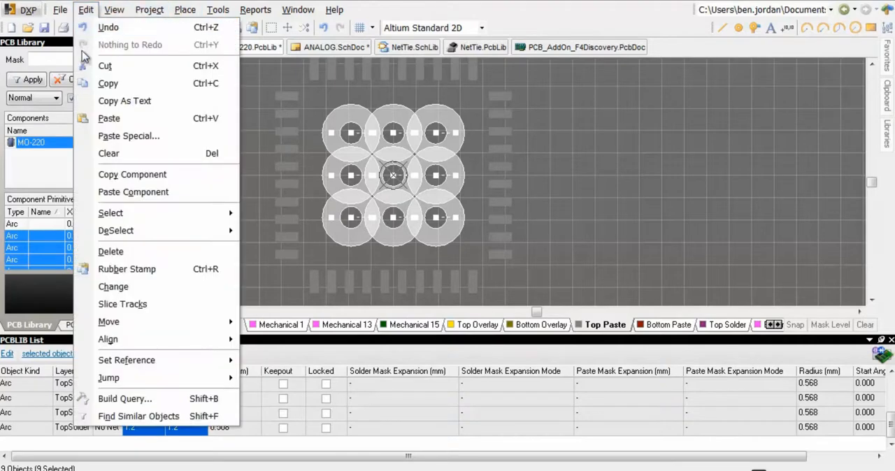
click(101, 135)
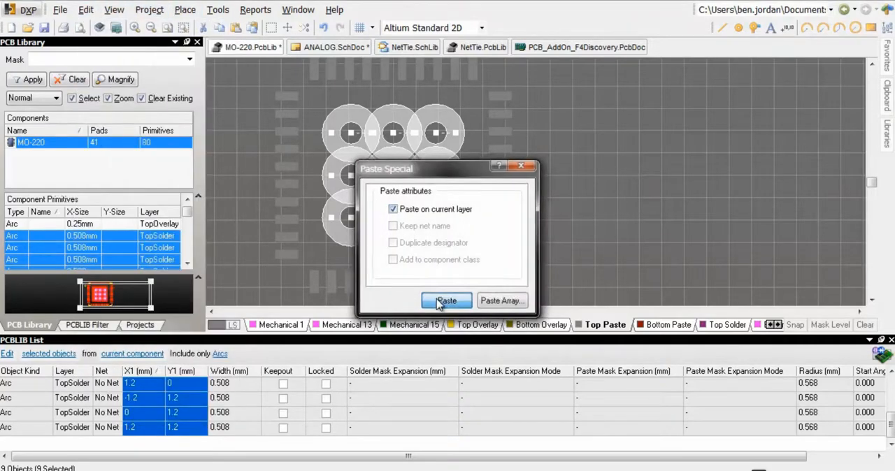
click(439, 302)
click(394, 176)
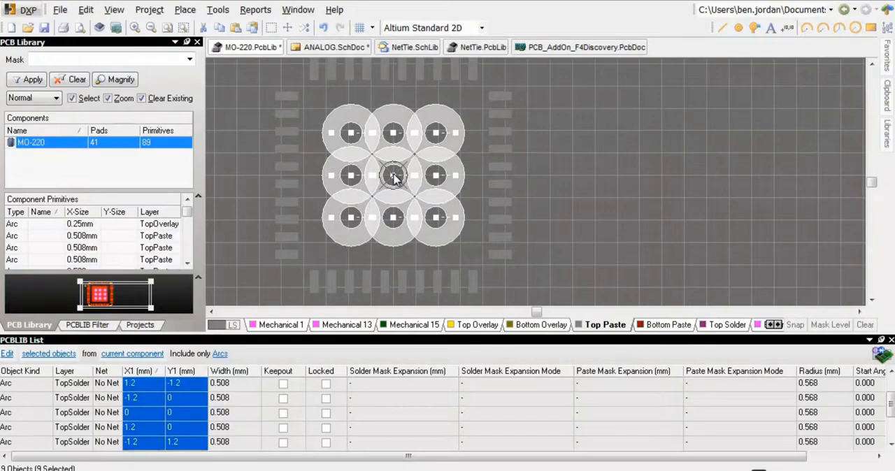
Set the nine Top Paste arcs to 0.33 mm width, 0.44 mm radius, 60° start angle and 220° stop angle
click(594, 215)
ctrl+scroll(397, 176, up, 2)
right_drag(398, 176, 460, 170)
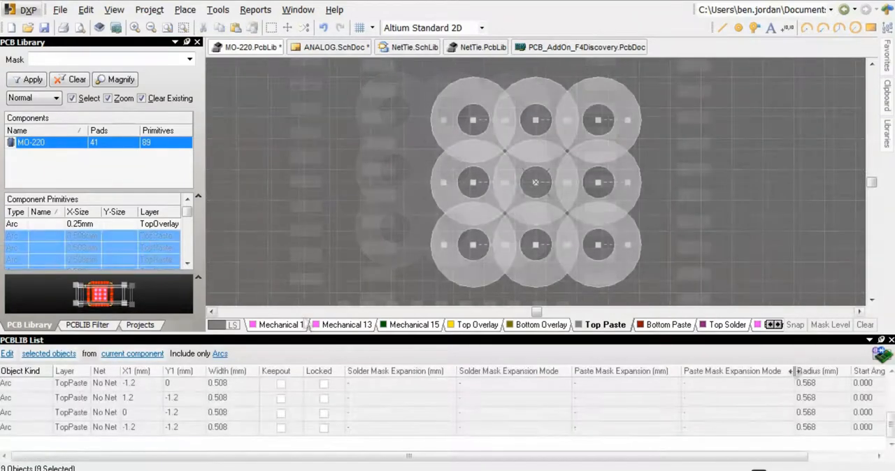
drag(791, 375, 705, 375)
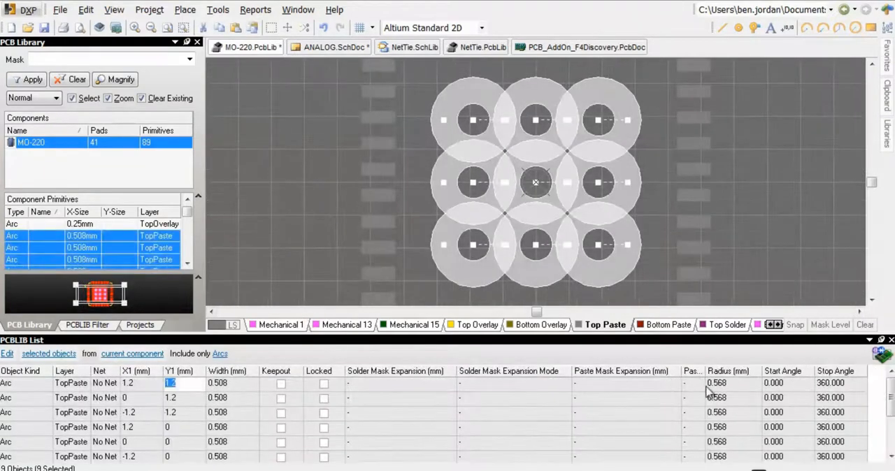
drag(801, 389, 793, 455)
right_click(793, 455)
click(745, 111)
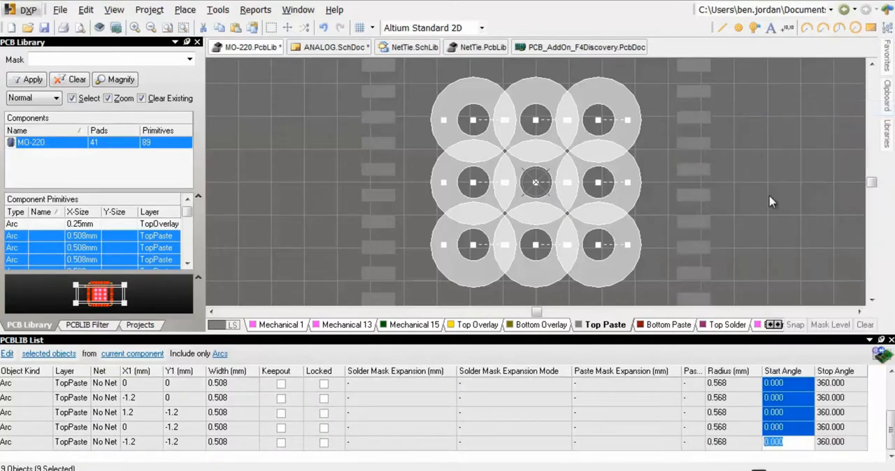
key(Return)
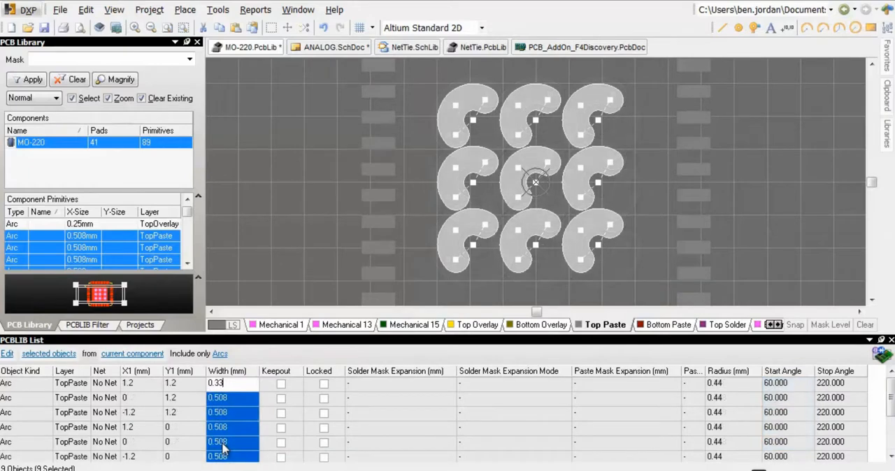
key(Return)
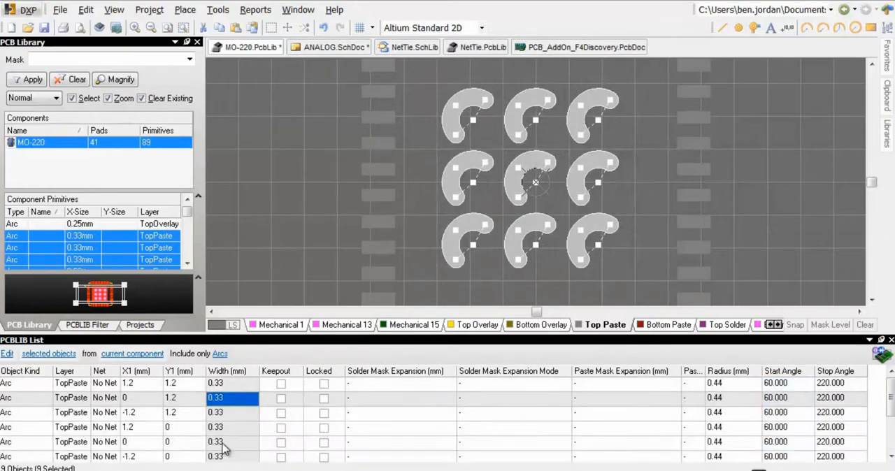
Deselect the Top Paste arcs and switch off the single-layer view
click(293, 174)
ctrl+scroll(584, 200, down, 2)
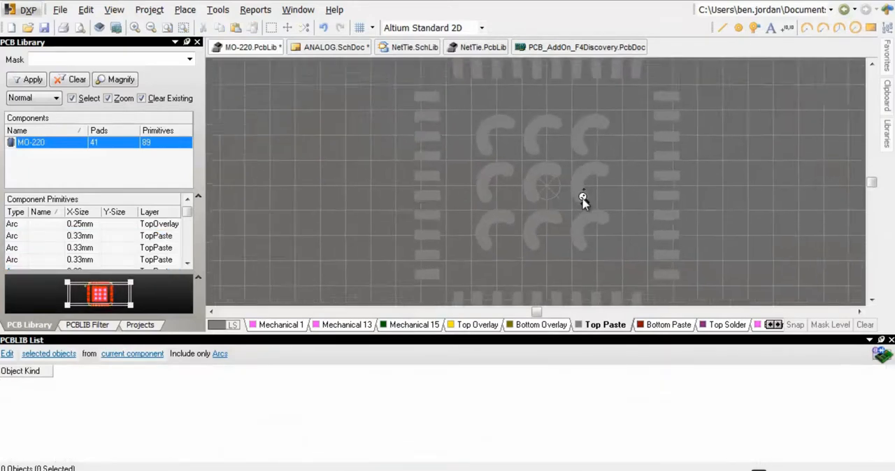
key(shift+s)
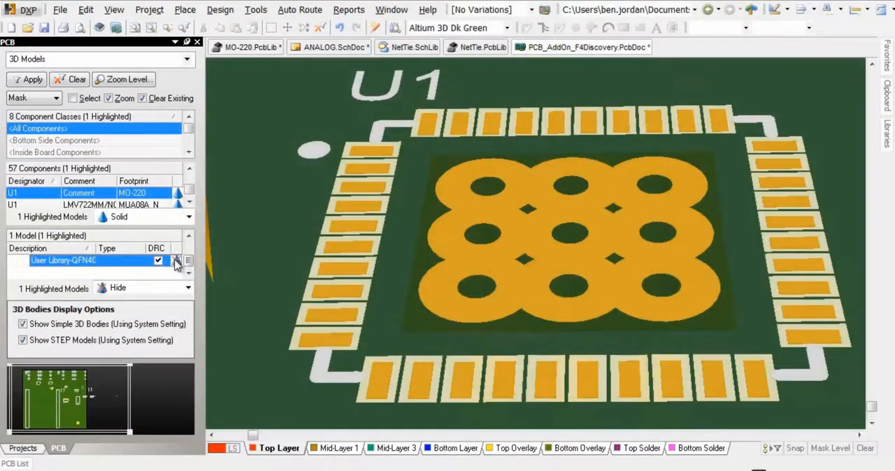
Set the 3D model of U1's MO-220 footprint to 25% opacity on the PCB_AddOn_F4Discovery board
click(176, 262)
click(176, 261)
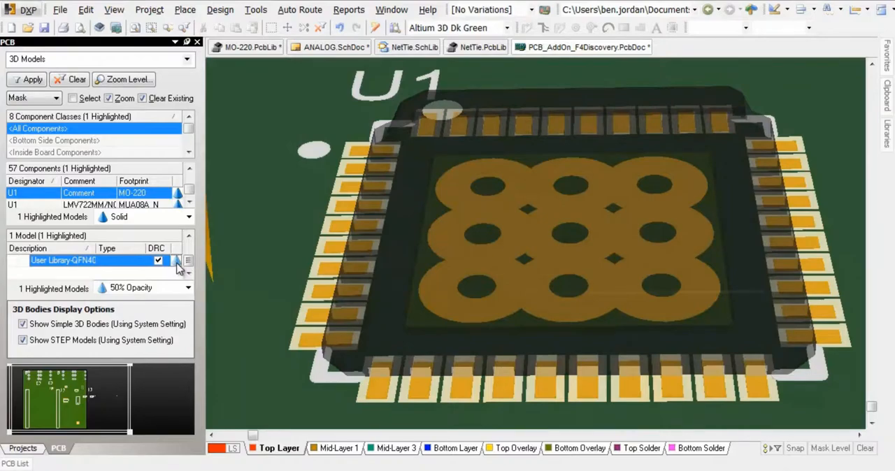
click(176, 261)
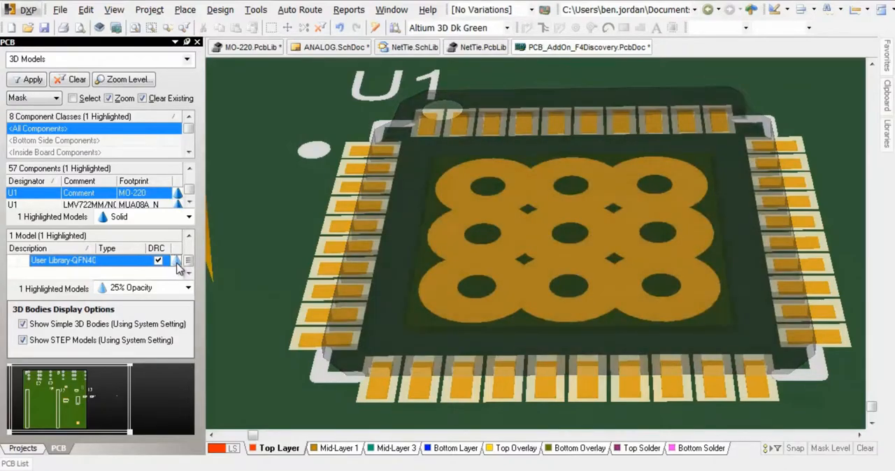